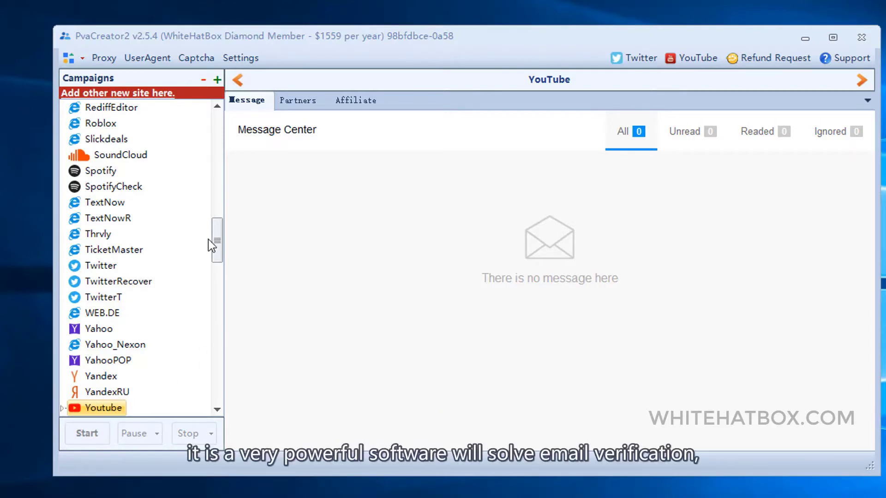
left_click_drag(216, 239, 218, 132)
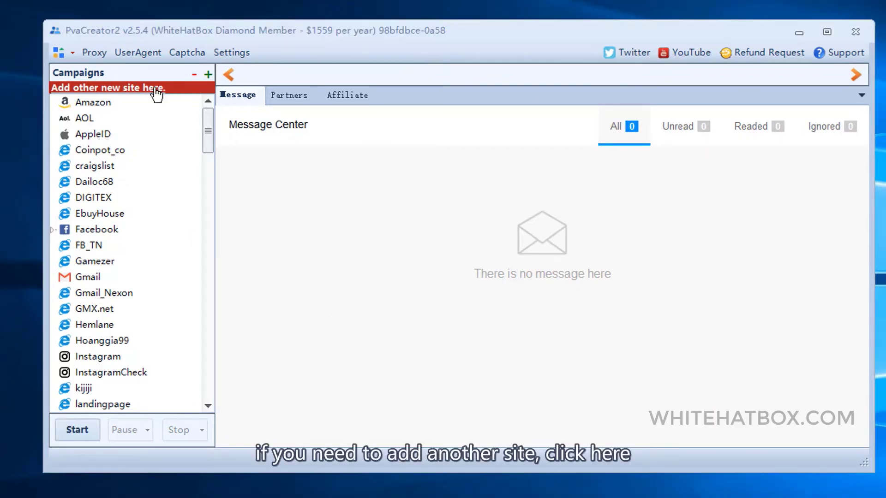
Open the CustomSite request form and cancel it without sending a new-site request
left_click(140, 89)
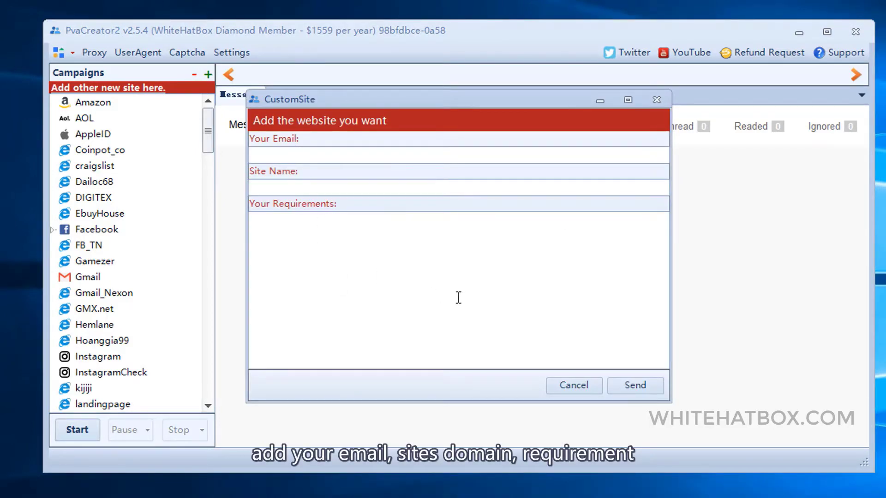
left_click(554, 282)
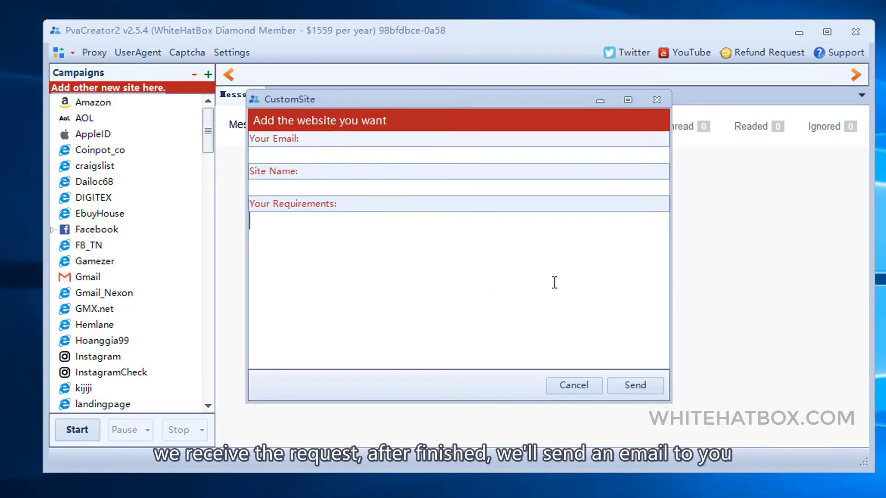
left_click(589, 381)
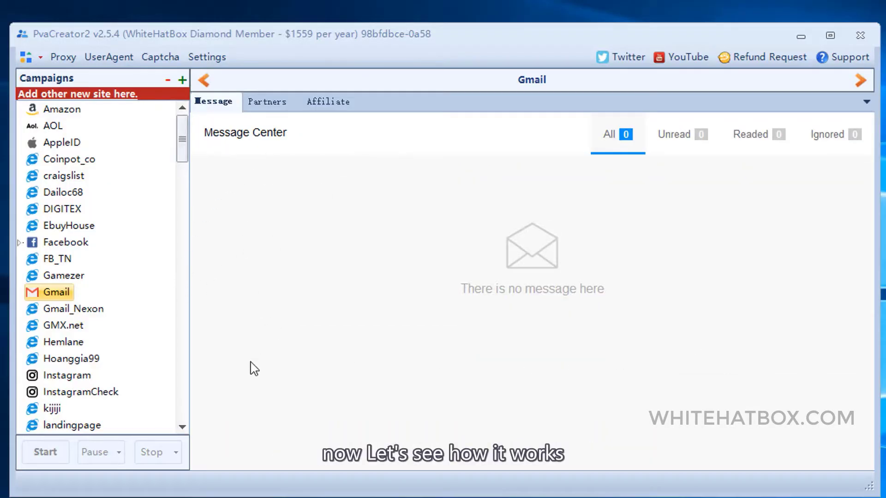
Import the proxies from new proxy.txt into the proxy manager
left_click(61, 57)
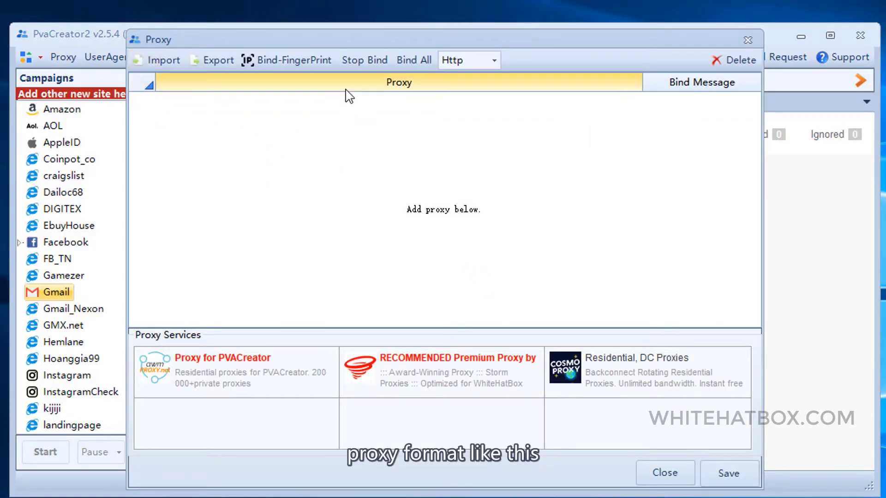
left_click(179, 65)
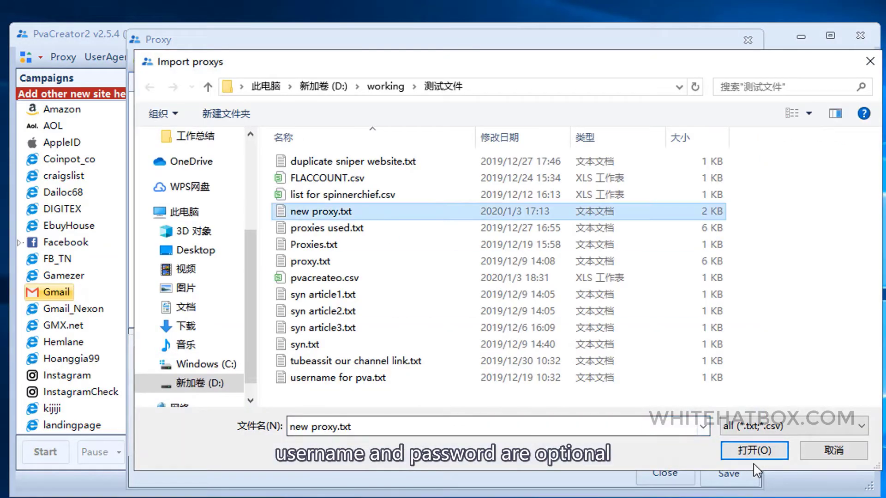
left_click(753, 450)
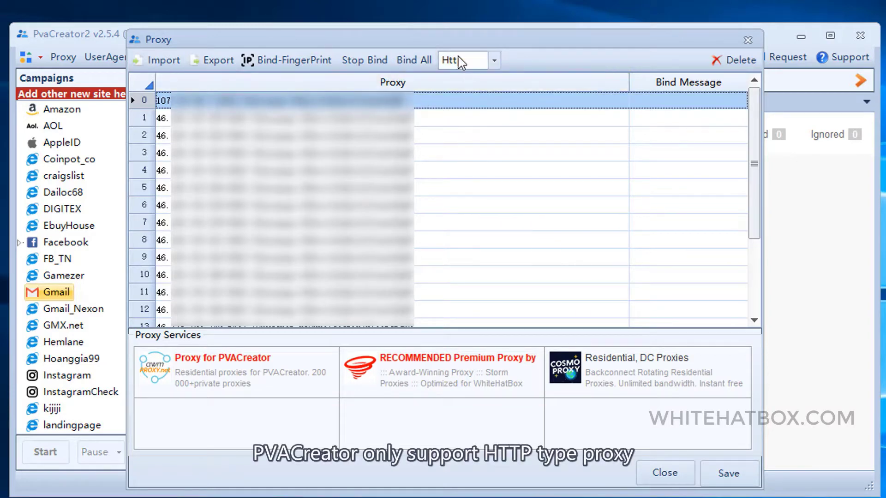
Bind all fingerprint items to every proxy with Checked all, then close the proxy manager
left_click(416, 68)
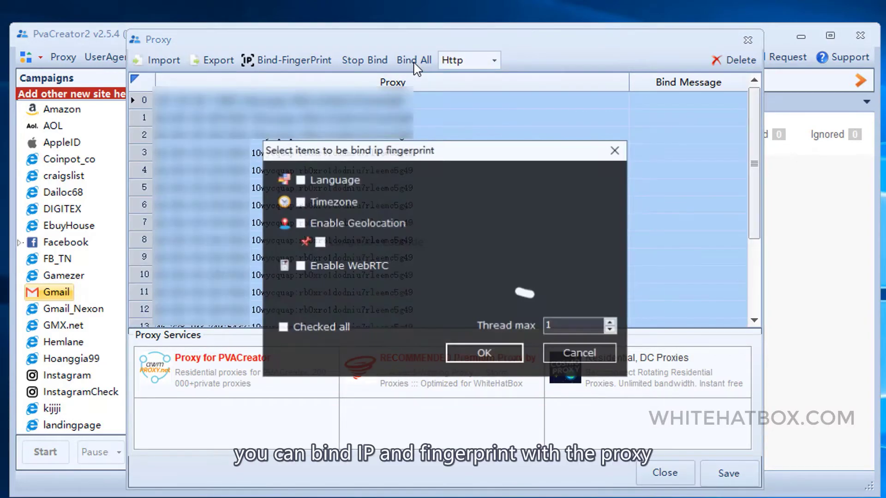
left_click(303, 325)
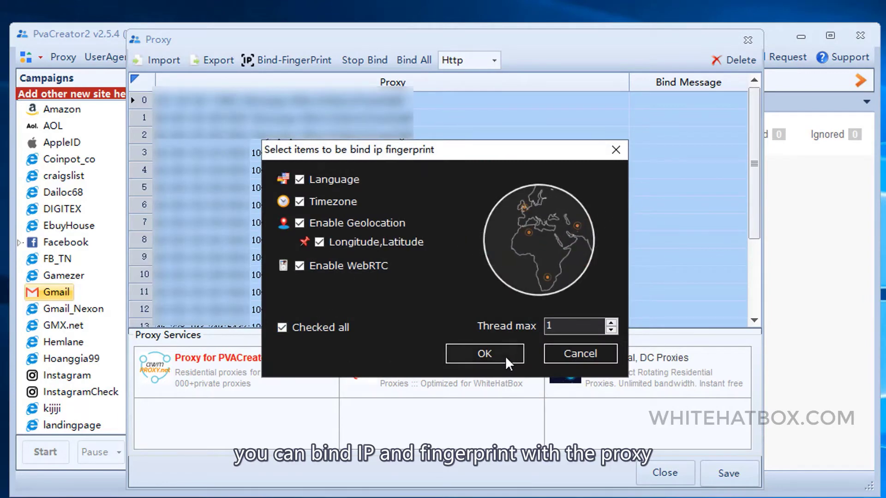
key("Tab")
type("30")
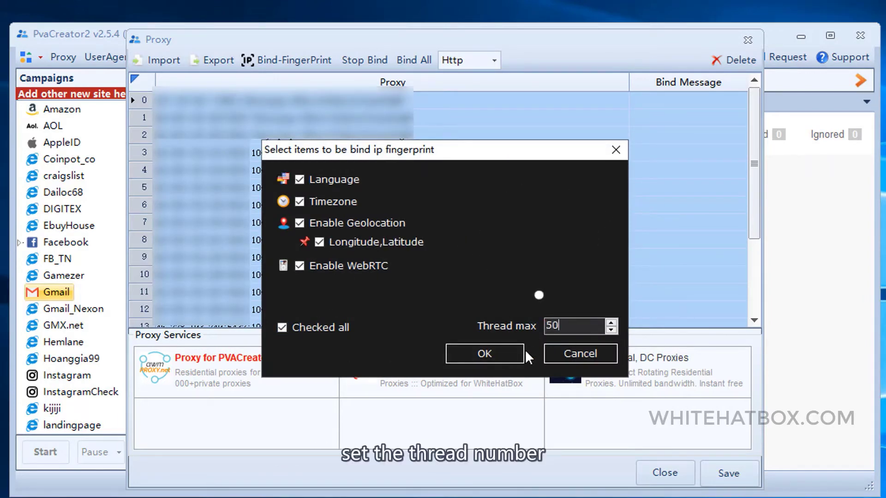
left_click(500, 349)
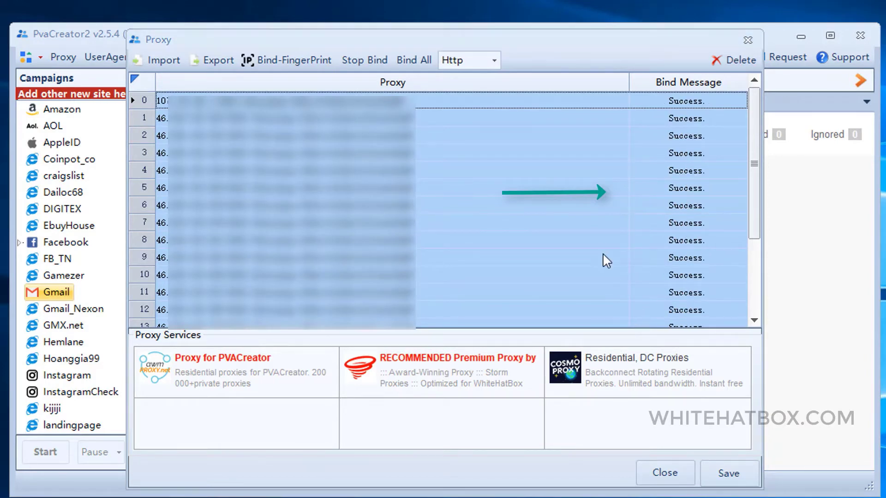
left_click(473, 319)
scroll(577, 266, "down", 1)
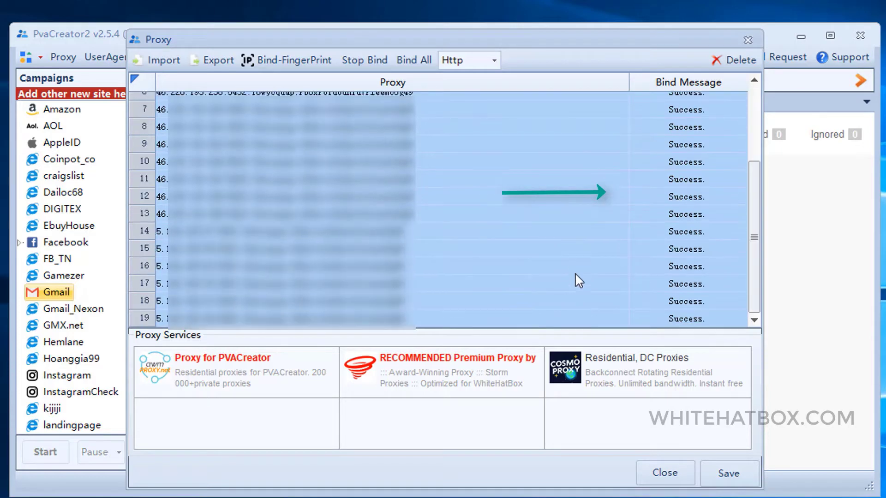
scroll(575, 273, "down", 1)
scroll(456, 273, "up", 2)
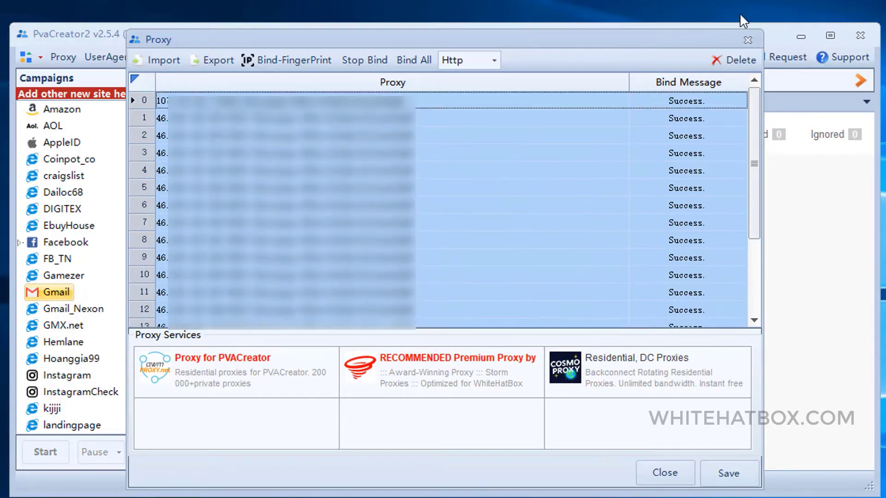
left_click(746, 38)
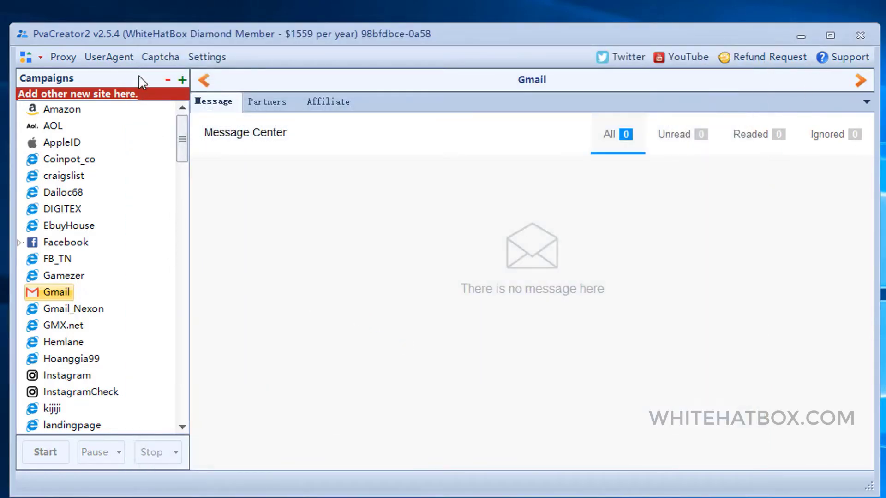
left_click(109, 57)
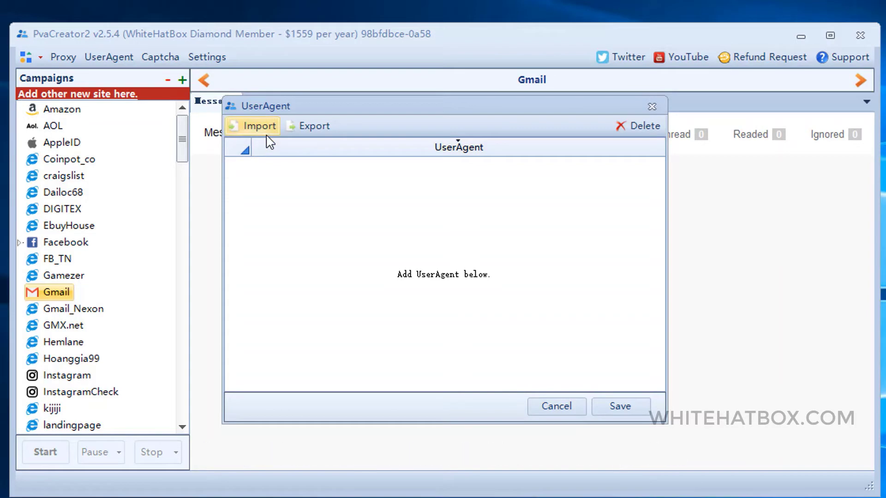
left_click(573, 407)
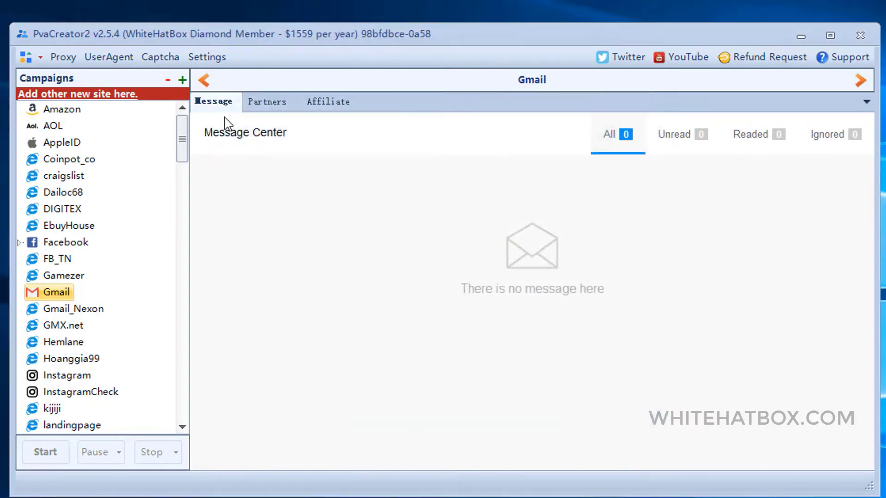
left_click(166, 56)
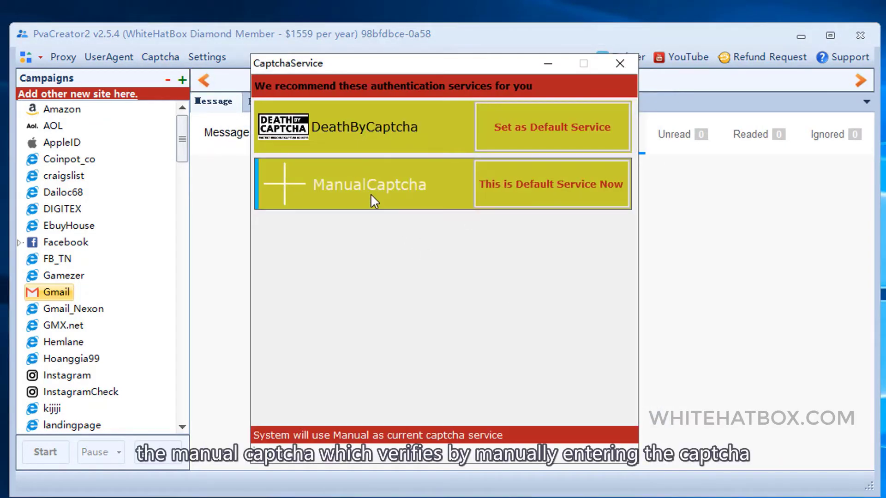
left_click(406, 128)
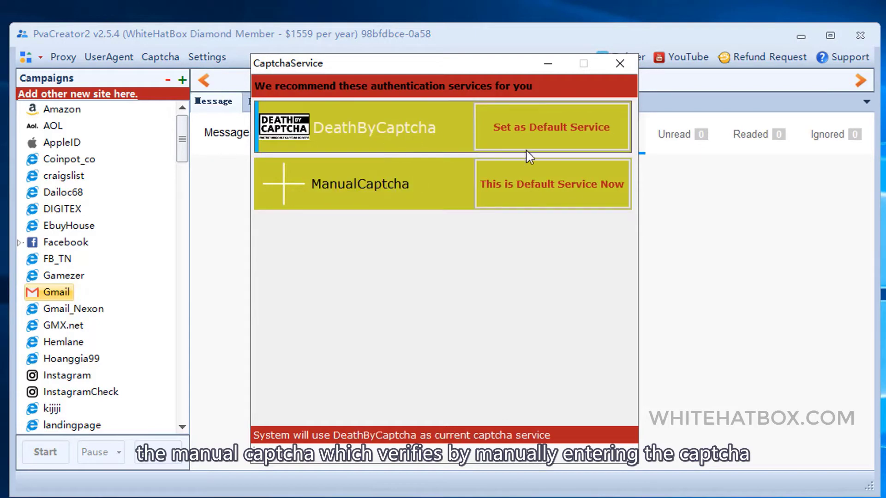
left_click(630, 189)
left_click(530, 129)
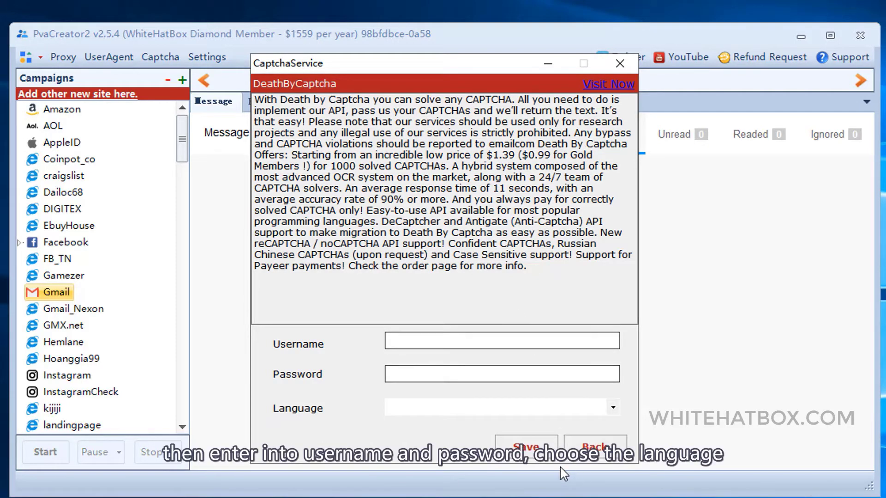
left_click(594, 446)
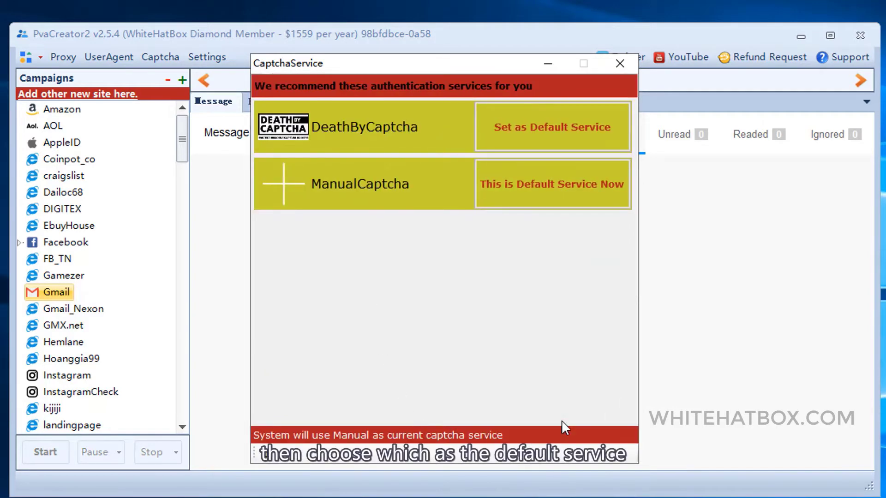
left_click(619, 64)
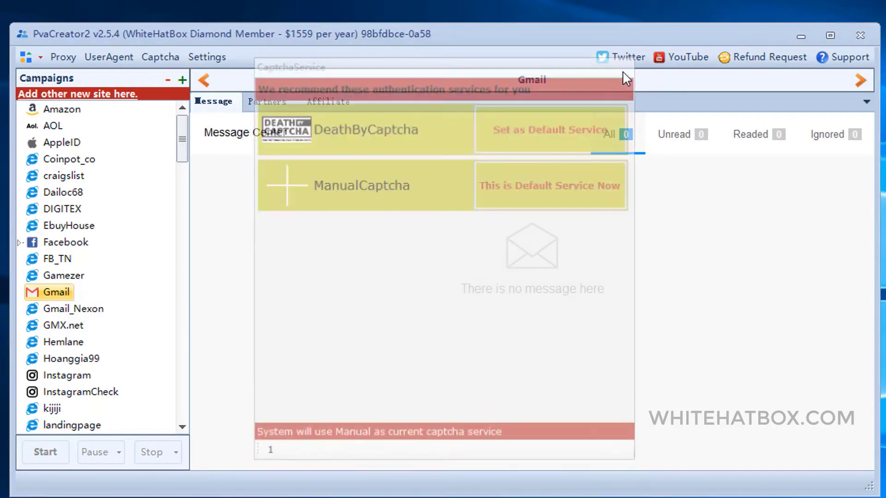
left_click(210, 58)
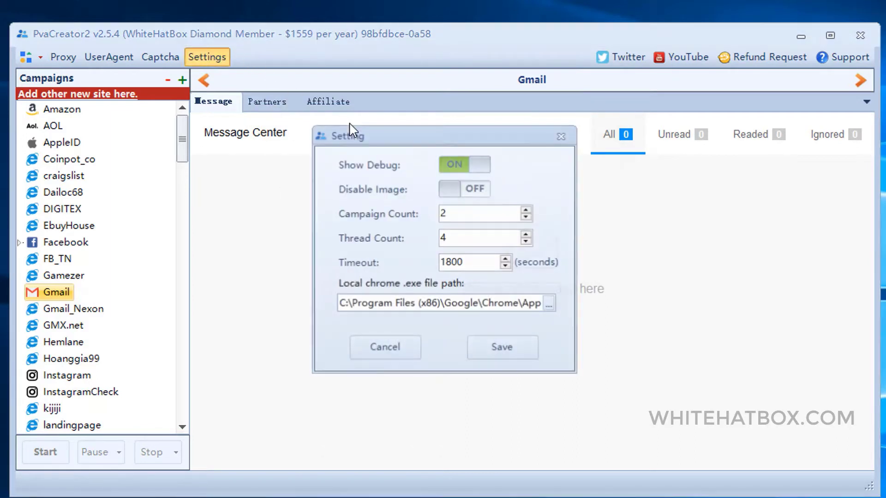
left_click(450, 166)
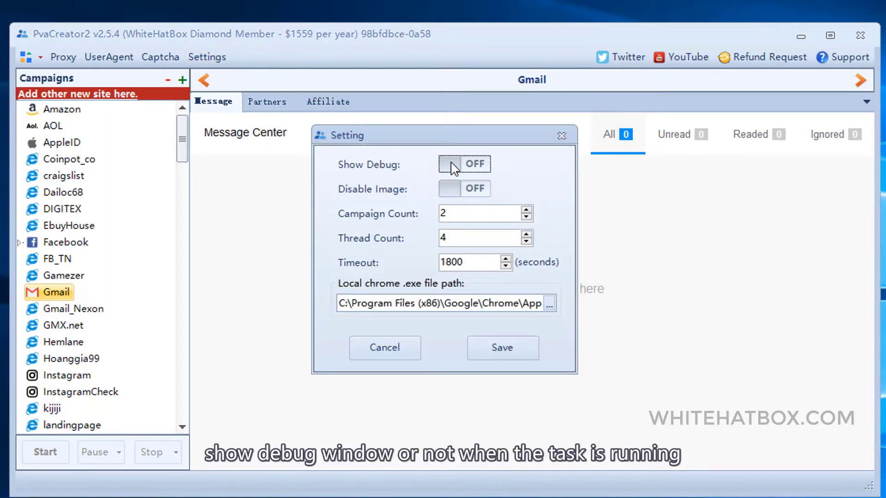
left_click(486, 169)
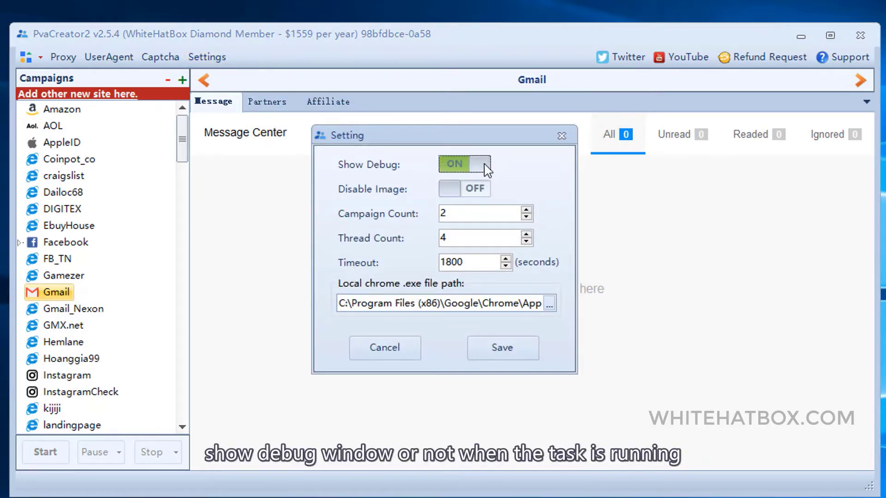
left_click(484, 194)
left_click(463, 192)
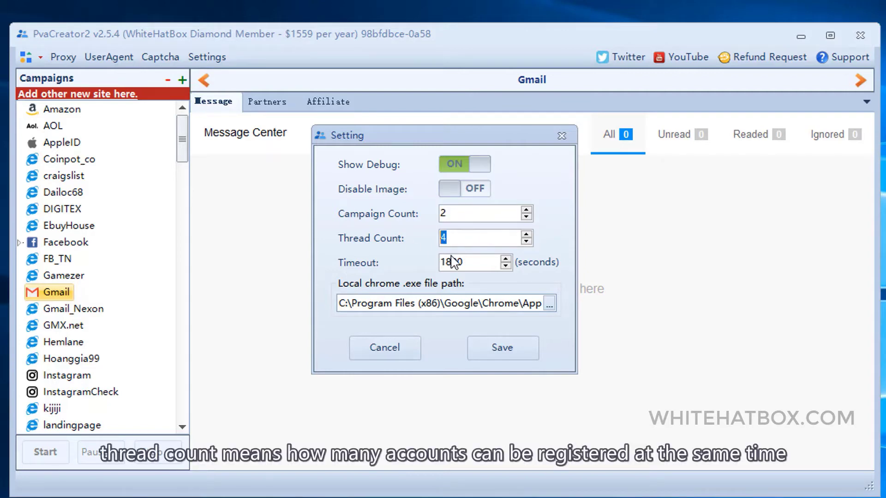
left_click_drag(475, 264, 451, 263)
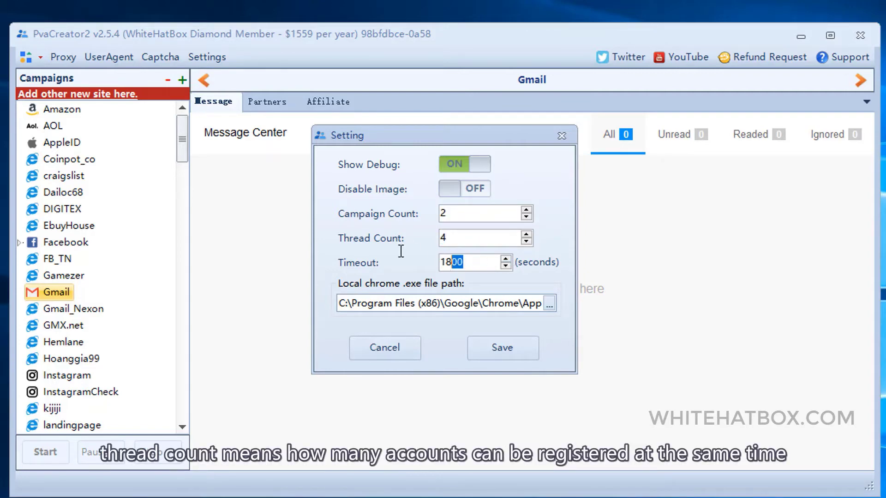
left_click(395, 357)
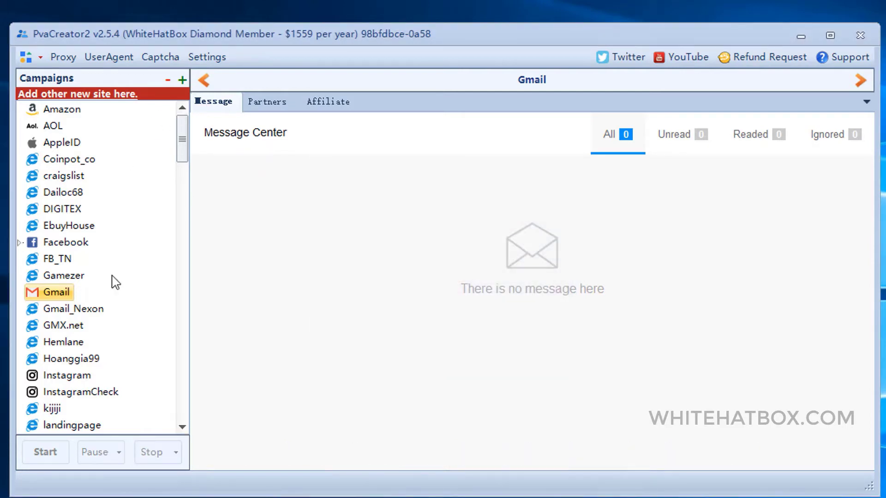
left_click(182, 80)
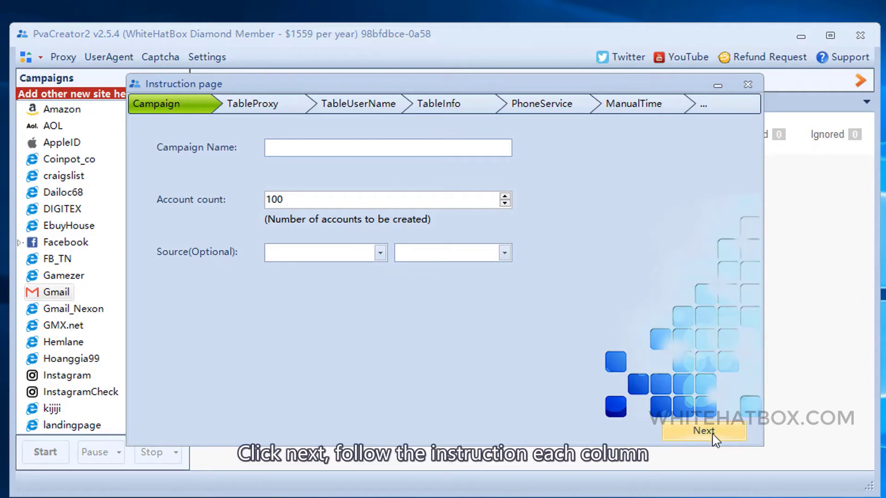
left_click(747, 84)
scroll(71, 390, "down", 3)
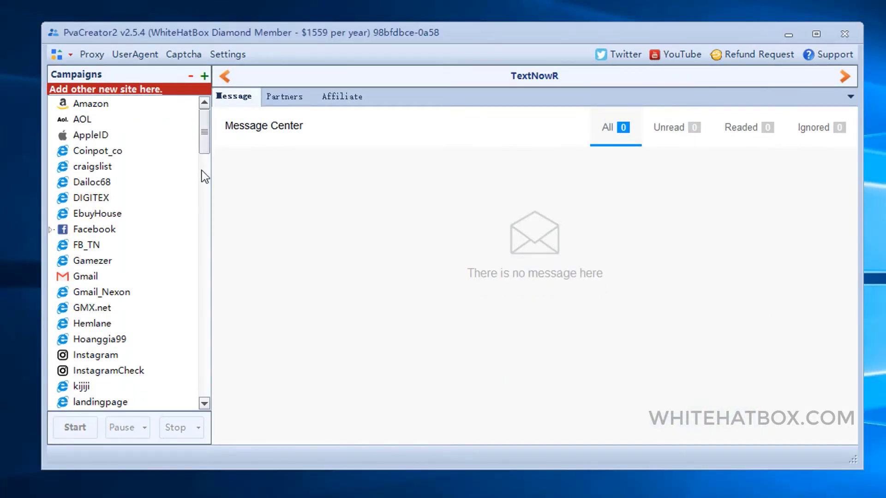
scroll(197, 207, "down", 10)
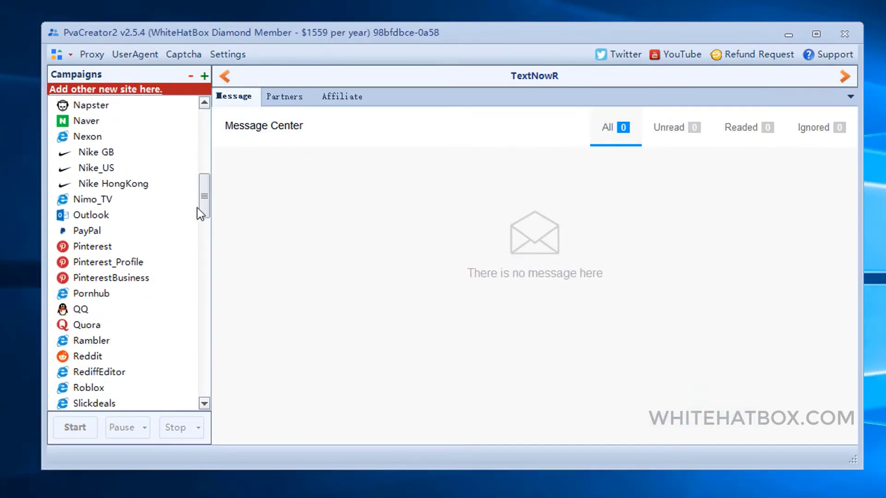
Open YouTube campaign 12's data management and select its proxy settings
left_click_drag(197, 207, 194, 242)
left_click(108, 404)
scroll(135, 380, "down", 3)
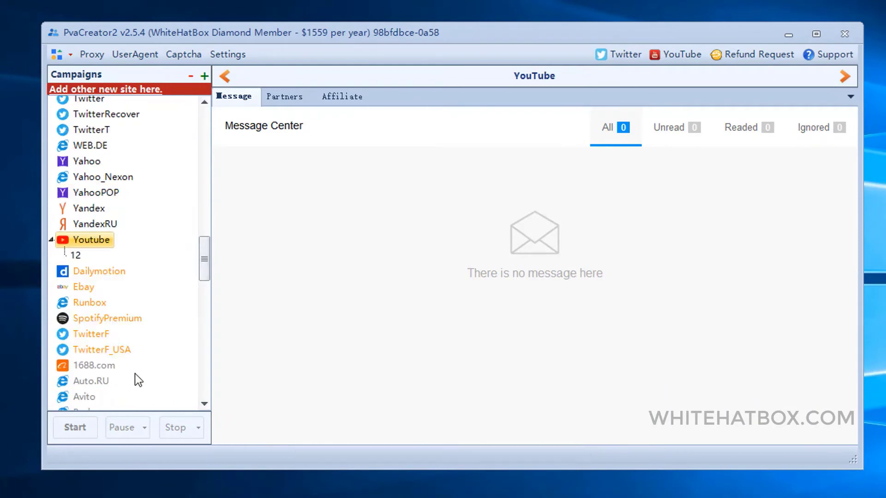
left_click(73, 255)
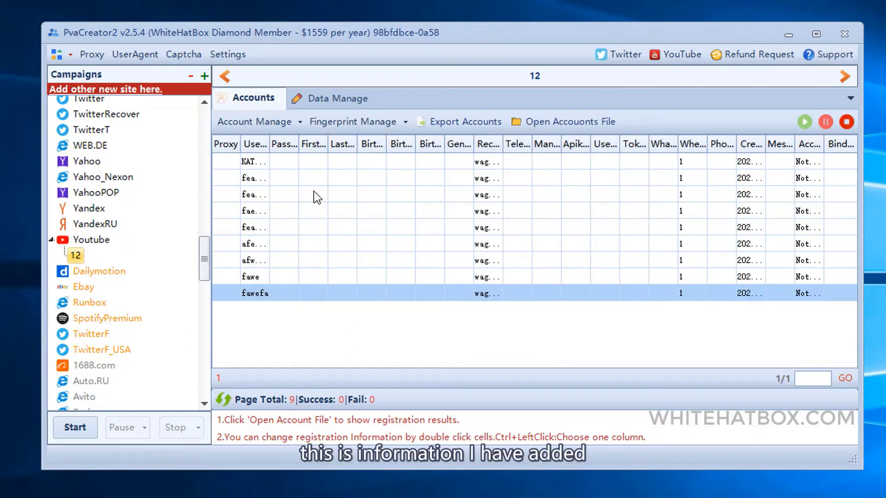
left_click(332, 104)
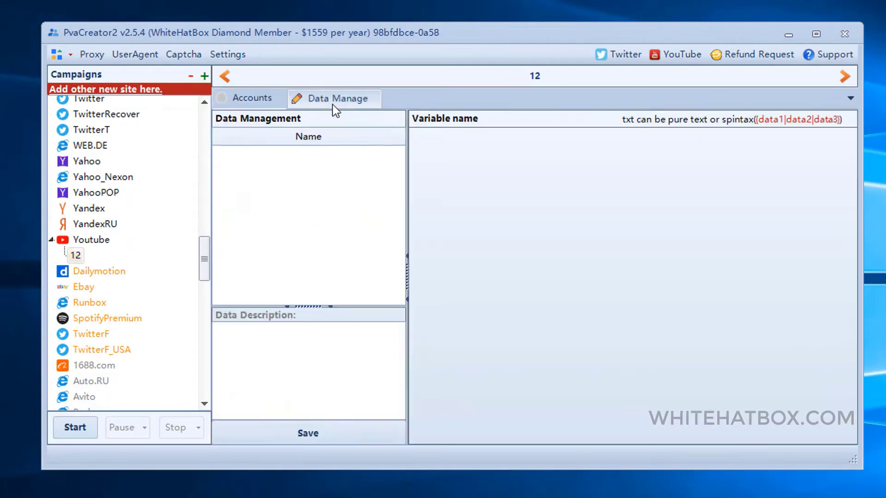
left_click(285, 269)
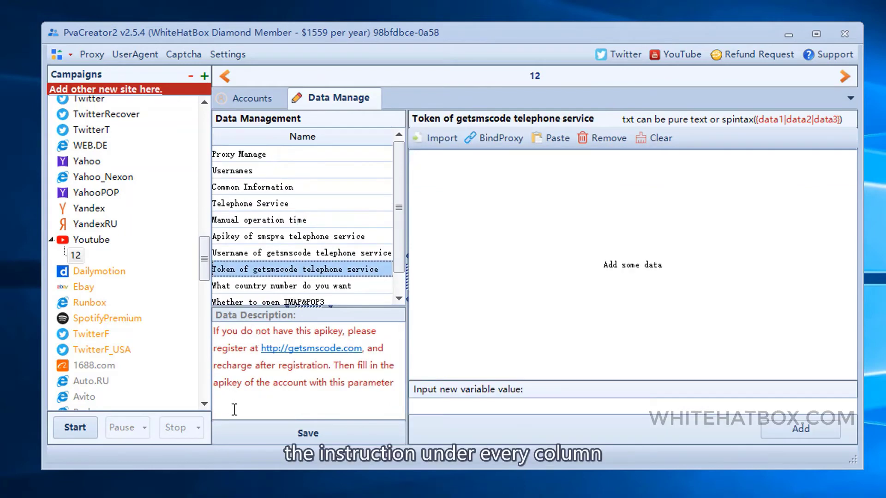
left_click(271, 157)
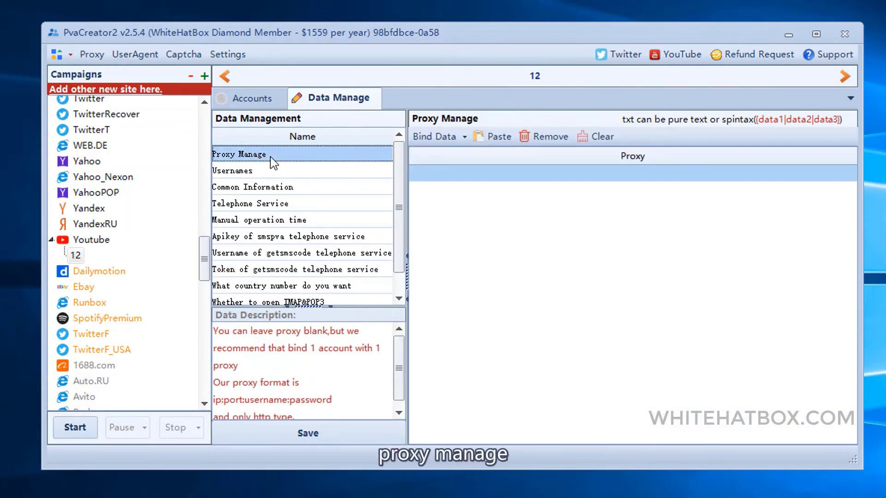
Bind the already-added proxies to campaign 12's proxy data and save the data settings
left_click(463, 137)
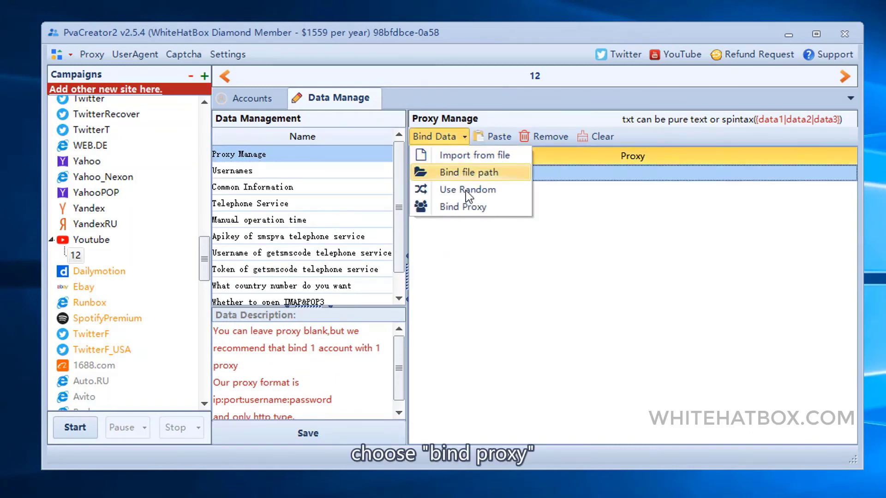
left_click(464, 206)
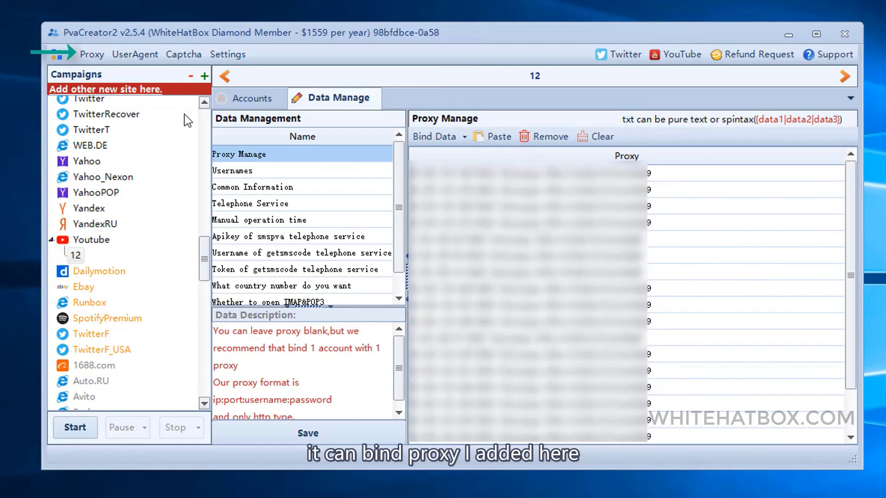
left_click(462, 136)
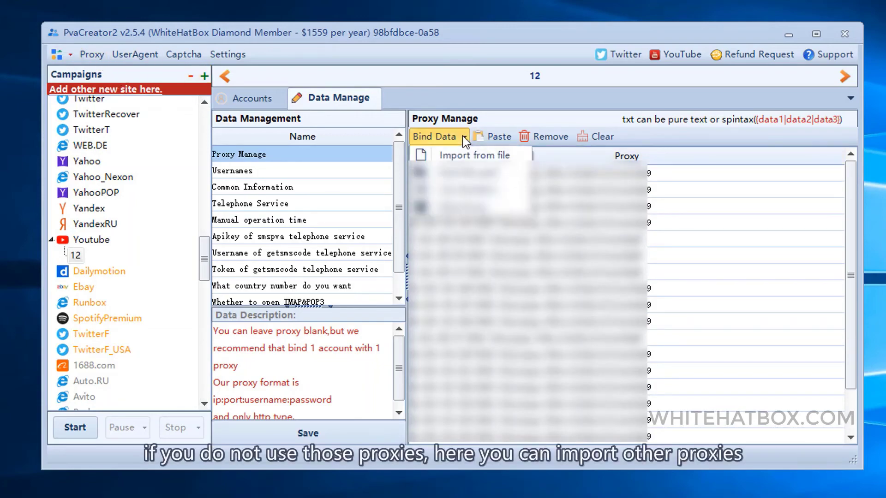
left_click(467, 155)
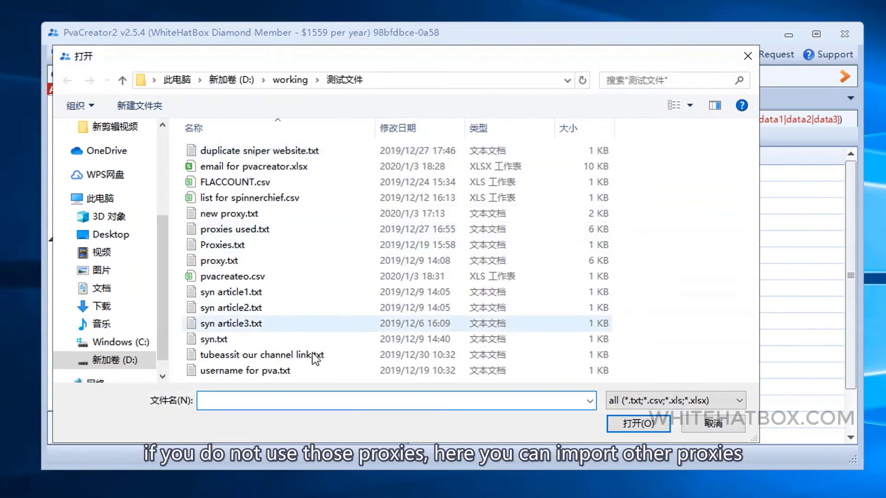
left_click(727, 426)
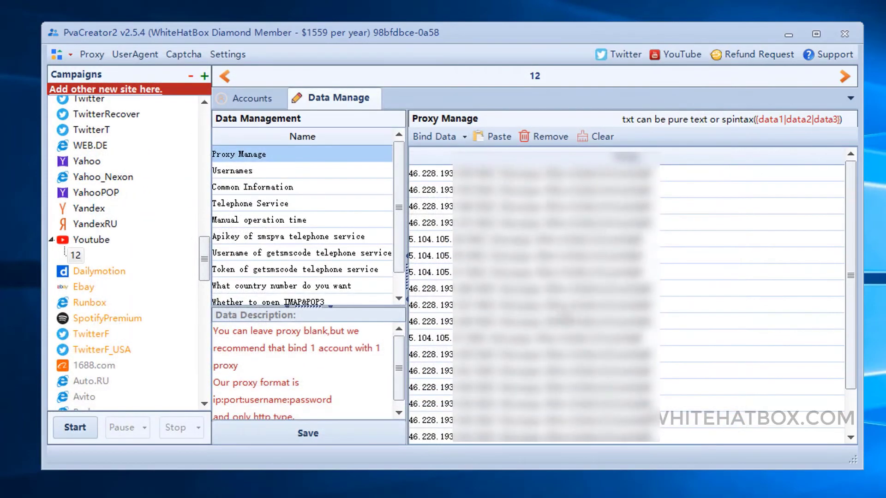
left_click(308, 433)
left_click(430, 275)
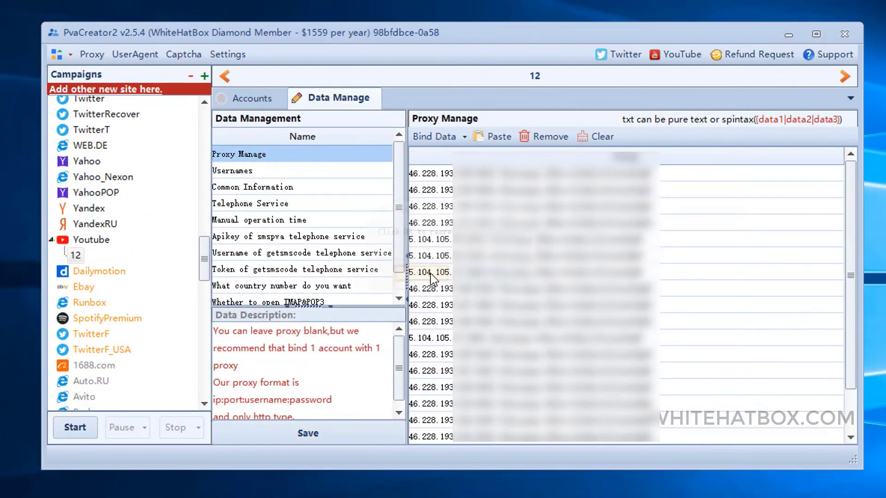
Bind fingerprints to all campaign 12 accounts using One click settings for every protection
left_click(259, 101)
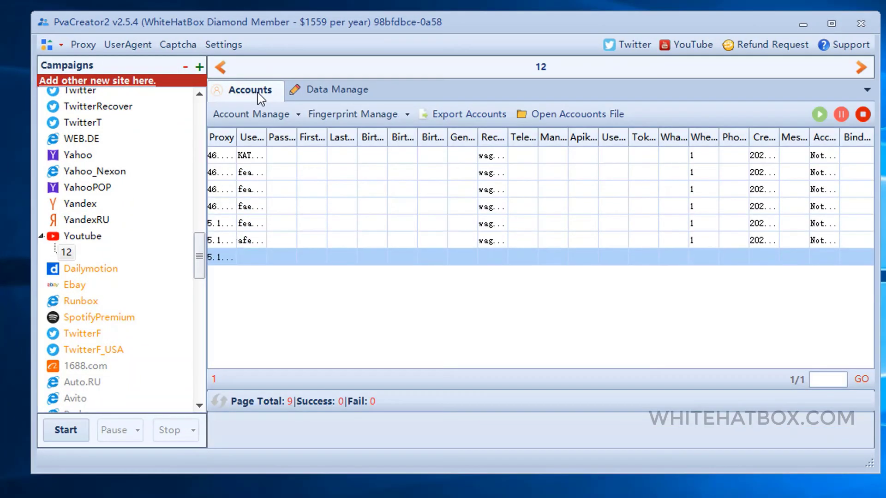
left_click(407, 118)
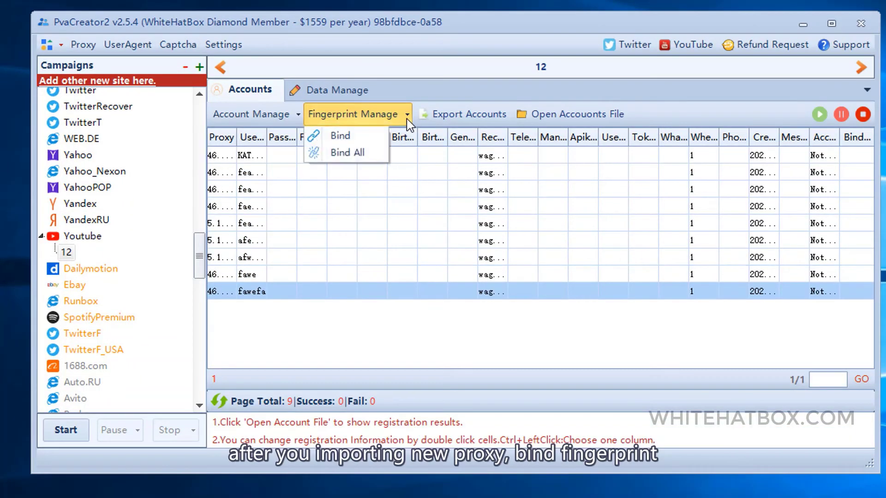
left_click(374, 152)
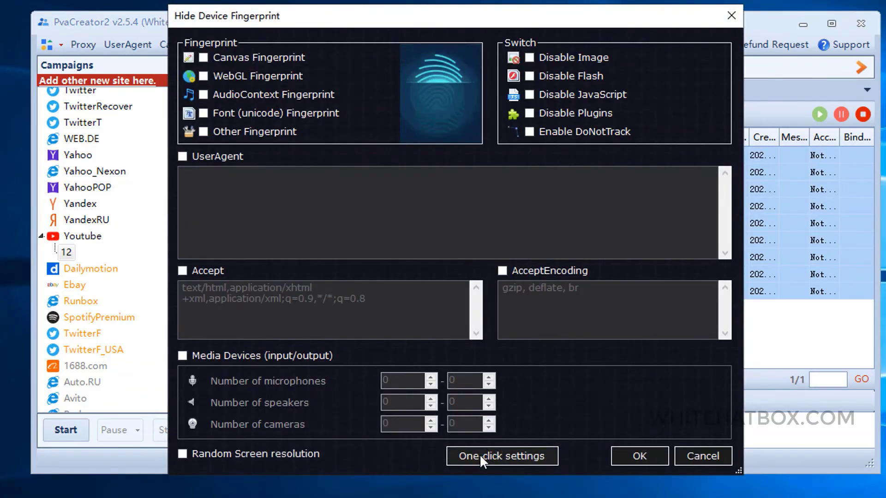
left_click(483, 454)
left_click(632, 456)
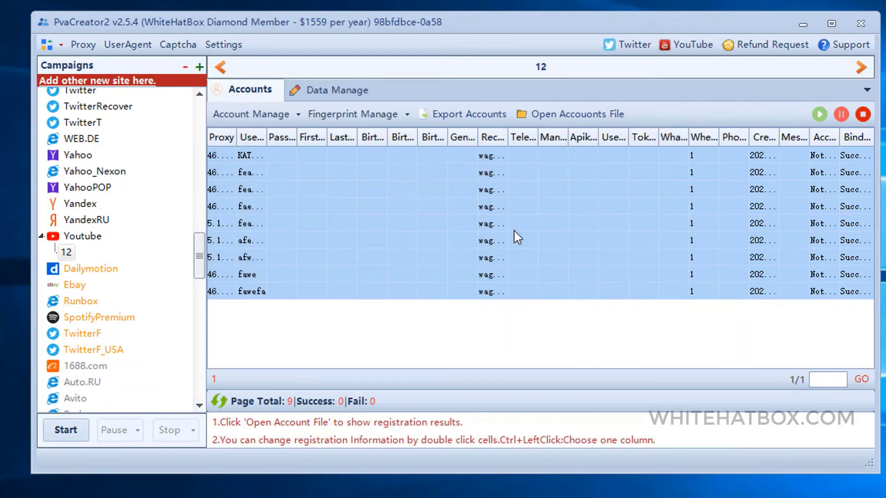
left_click(817, 116)
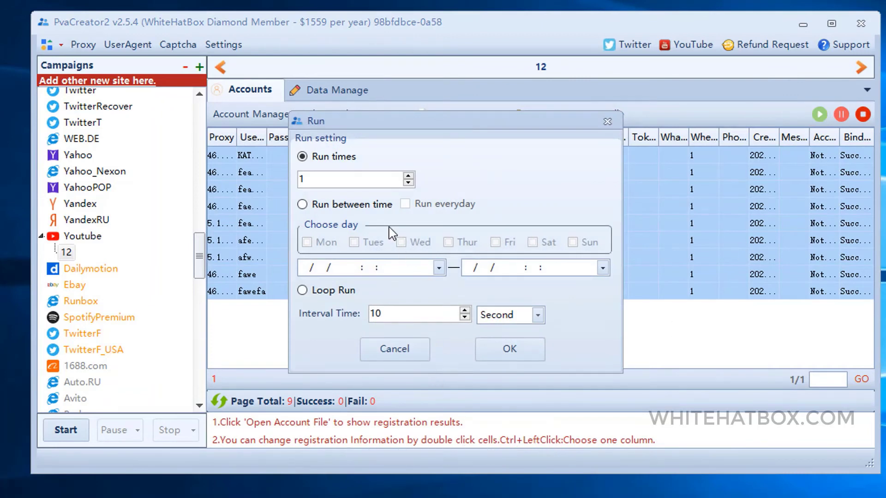
left_click(342, 204)
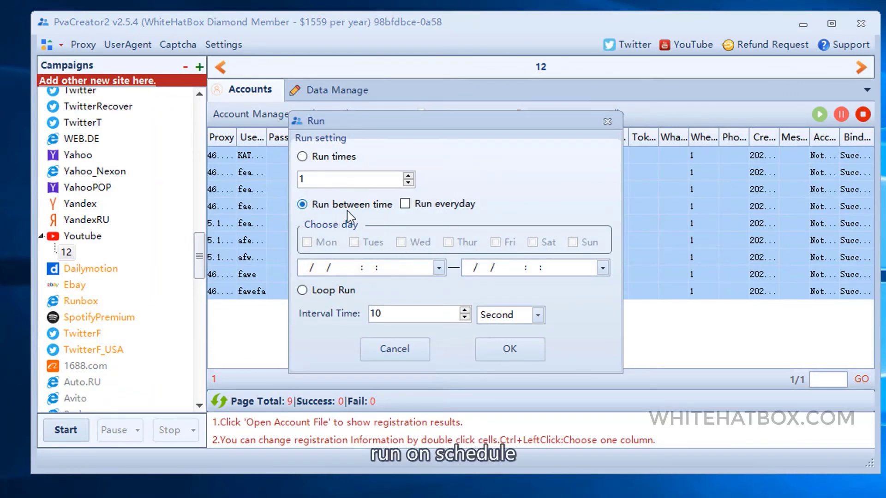
left_click(415, 204)
left_click(438, 267)
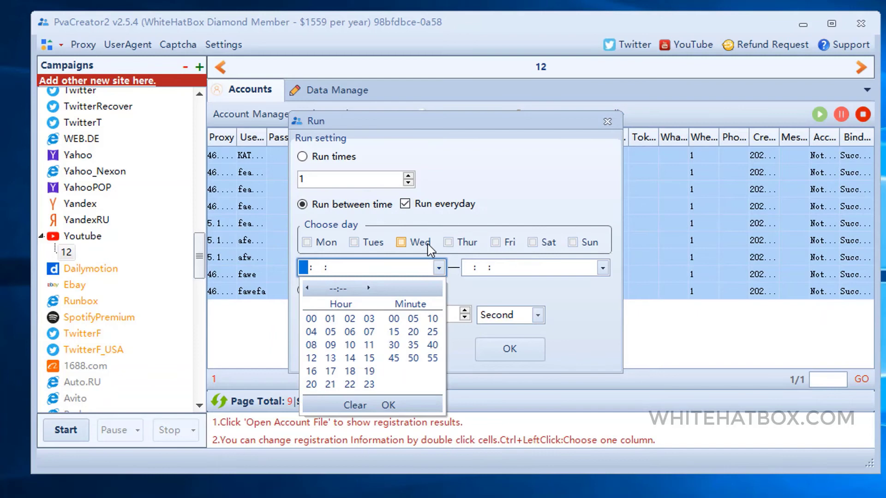
left_click(449, 242)
left_click(439, 268)
left_click(393, 358)
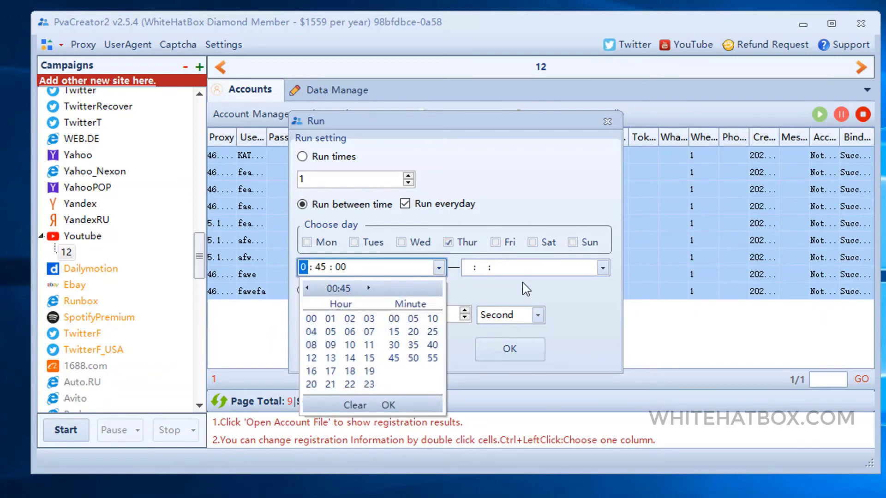
left_click(388, 405)
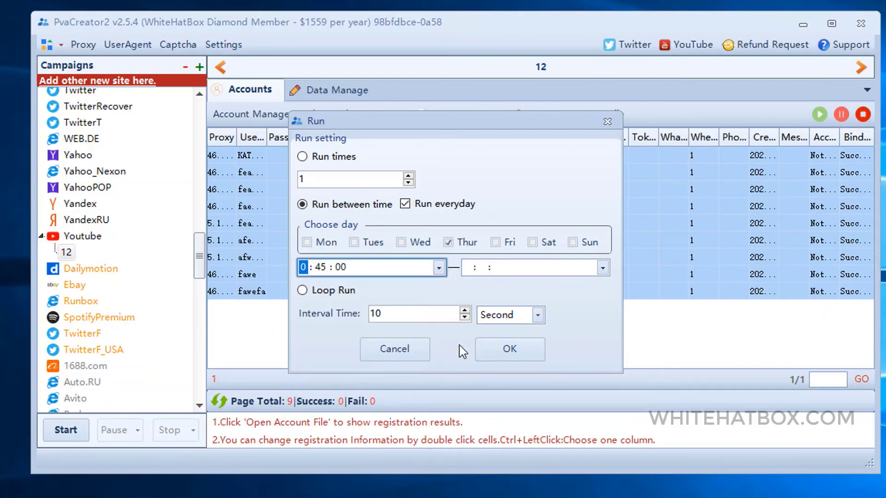
left_click(556, 268)
left_click(602, 268)
left_click(514, 345)
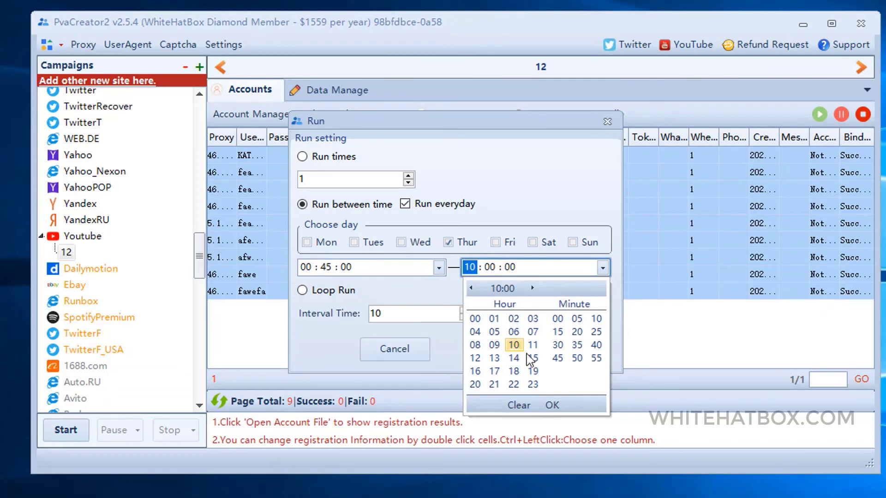
left_click(552, 406)
double_click(381, 313)
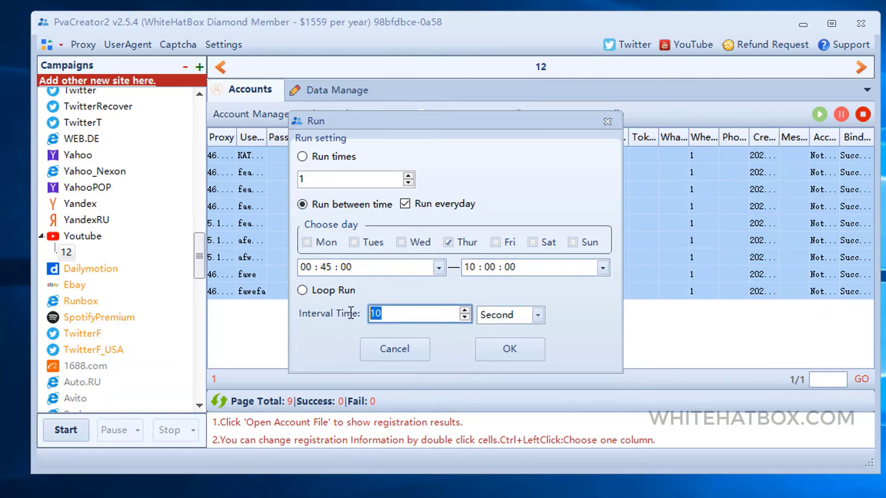
type("5")
left_click(340, 160)
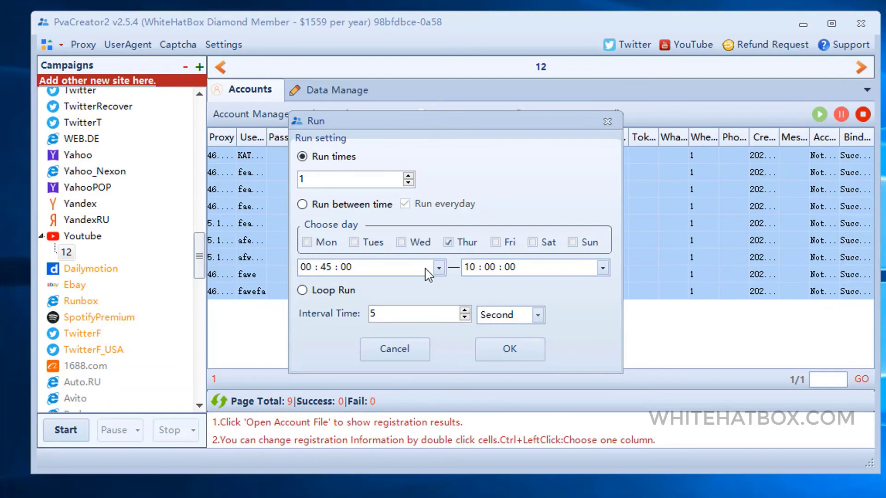
left_click(394, 348)
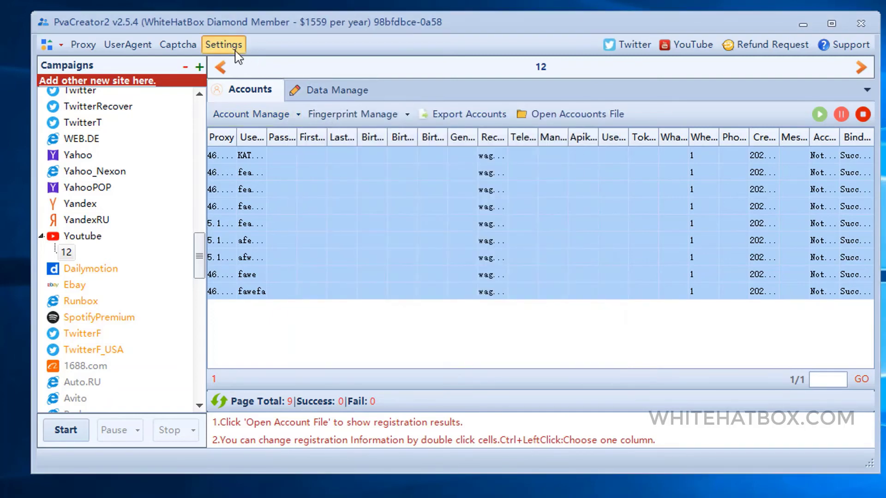
Set Thread Count to 4 with Show Debug left ON, and save the settings
left_click(223, 44)
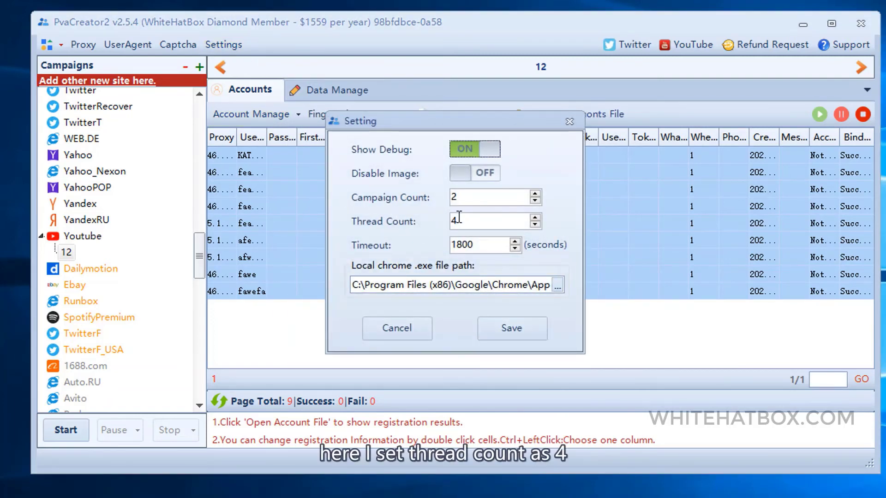
left_click_drag(457, 218, 430, 214)
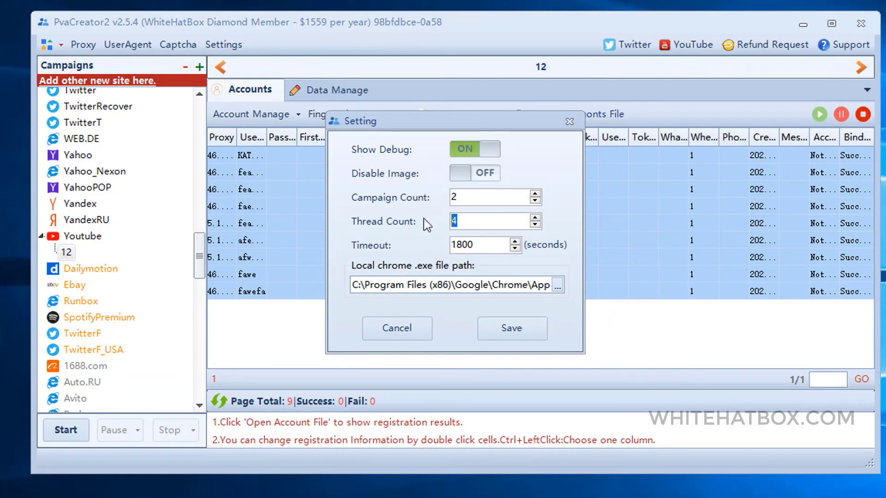
left_click(504, 329)
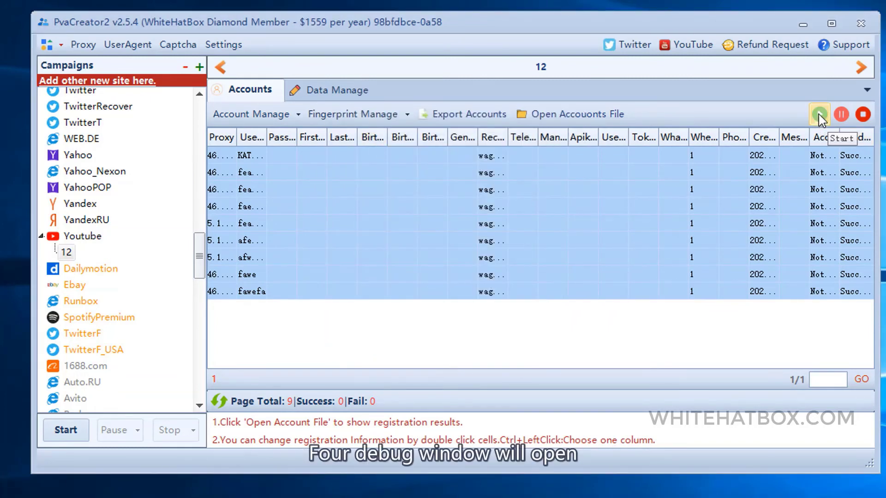
Launch the YouTube campaign task and move the main window aside from the debug windows
left_click(818, 115)
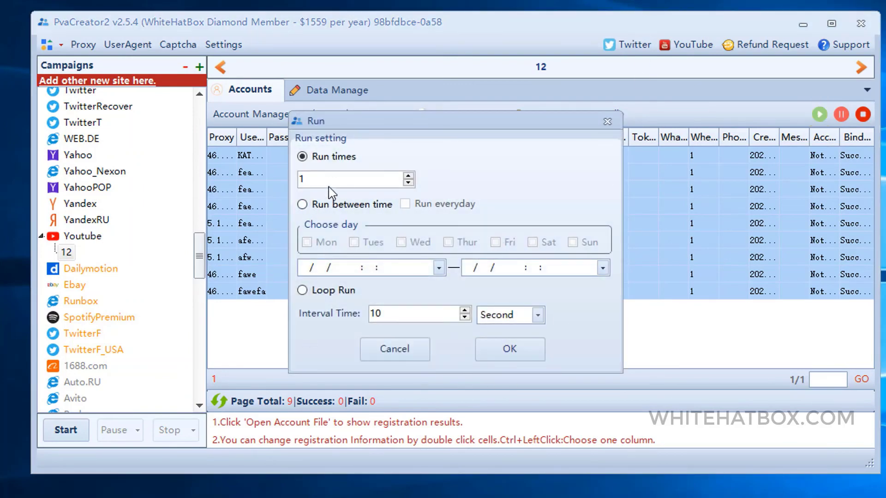
left_click(509, 349)
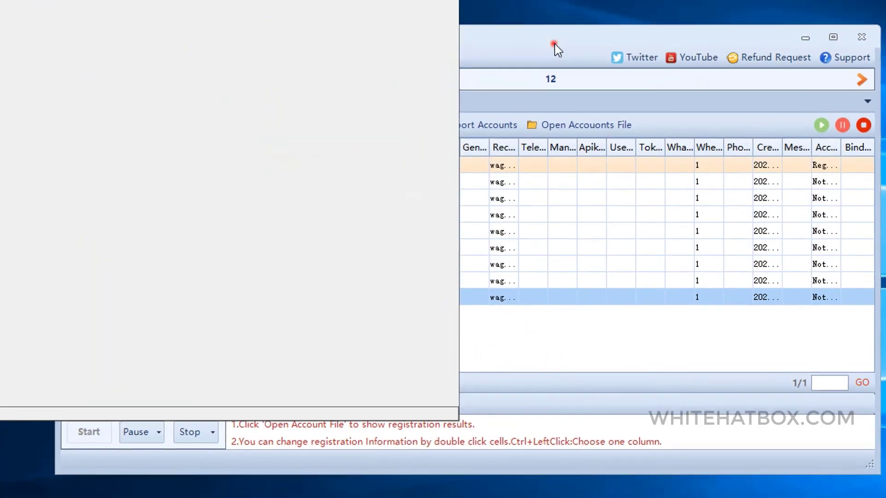
left_click_drag(453, 25, 599, 108)
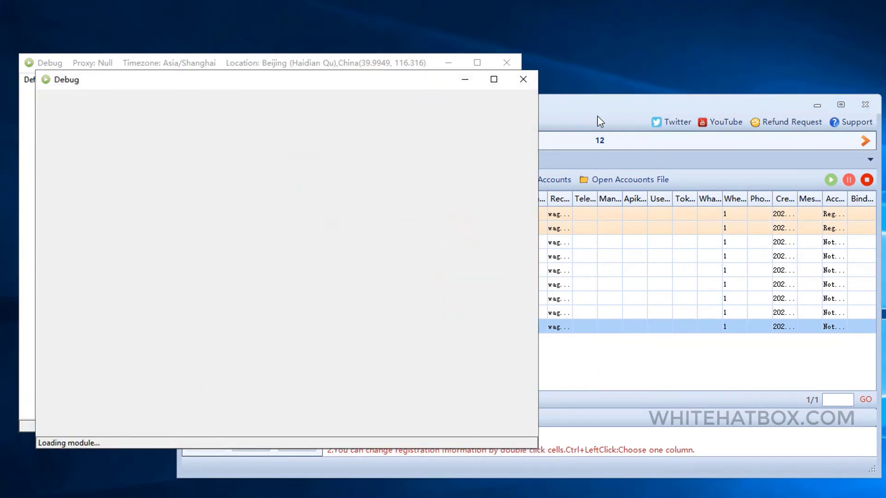
left_click(599, 121)
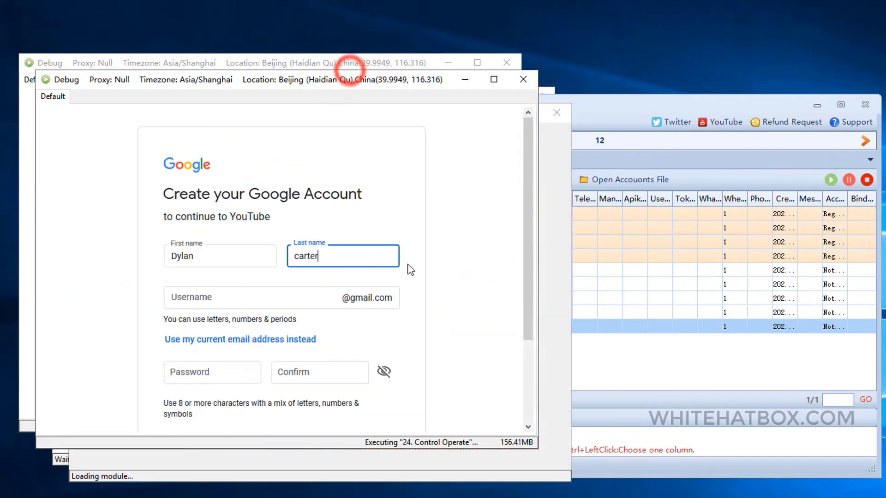
Stop the running task and open the created-accounts file 12.txt in Notepad
left_click(866, 181)
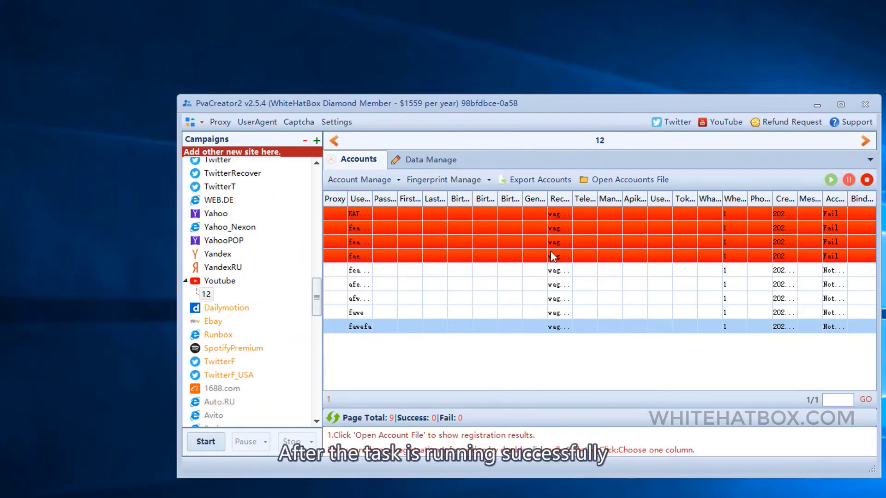
left_click(609, 182)
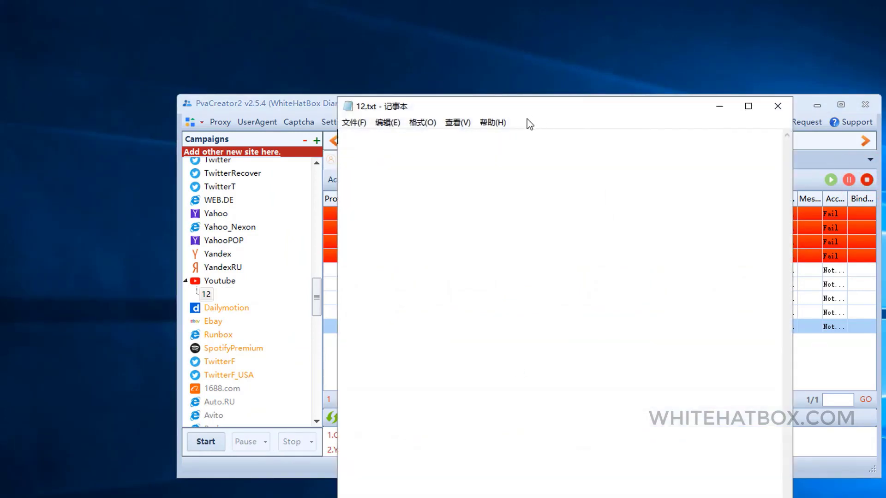